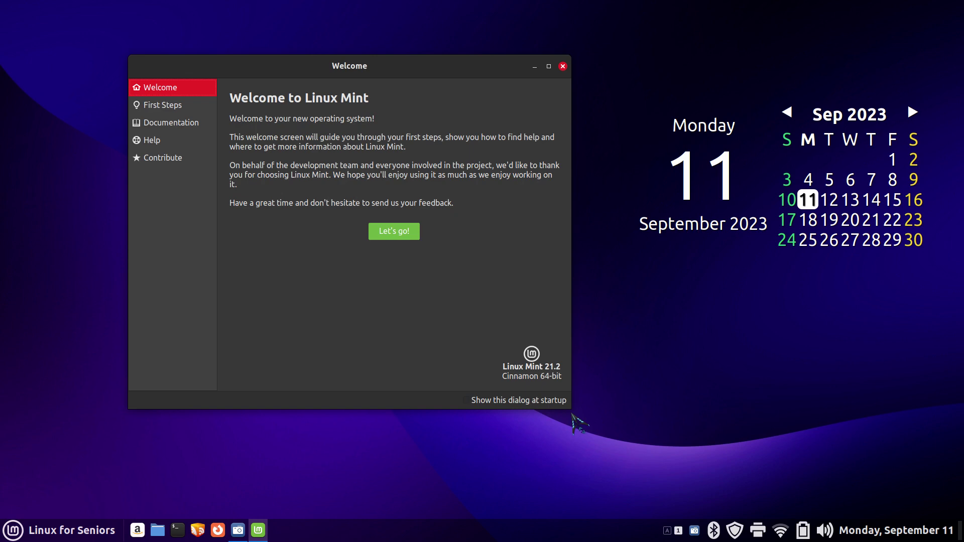
# Close the Welcome screen, leaving the desktop with the September 2023 calendar
pyautogui.hotkey('alt', 'F4')
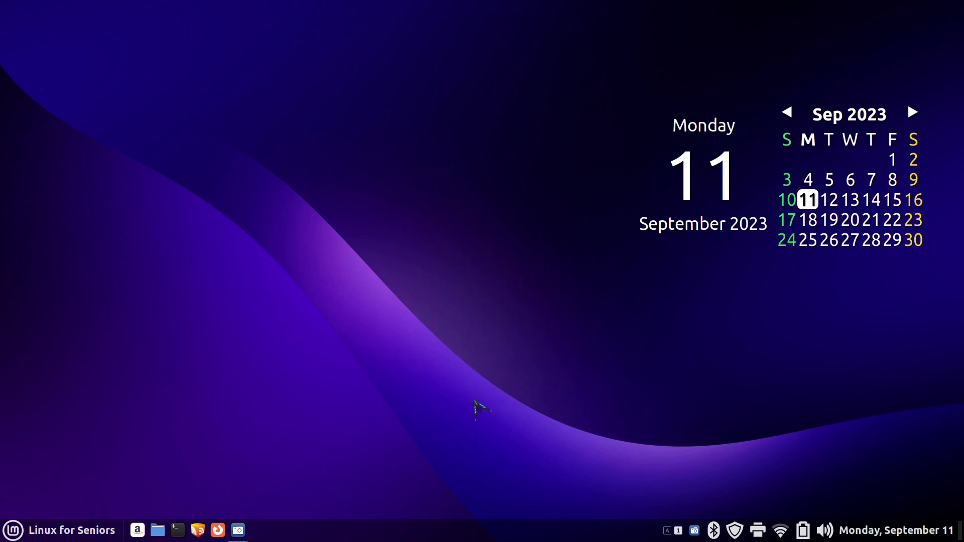
# Check System Info in System Settings, selecting the 6.2.0-32-generic kernel value, then close it
pyautogui.rightClick(442, 530)
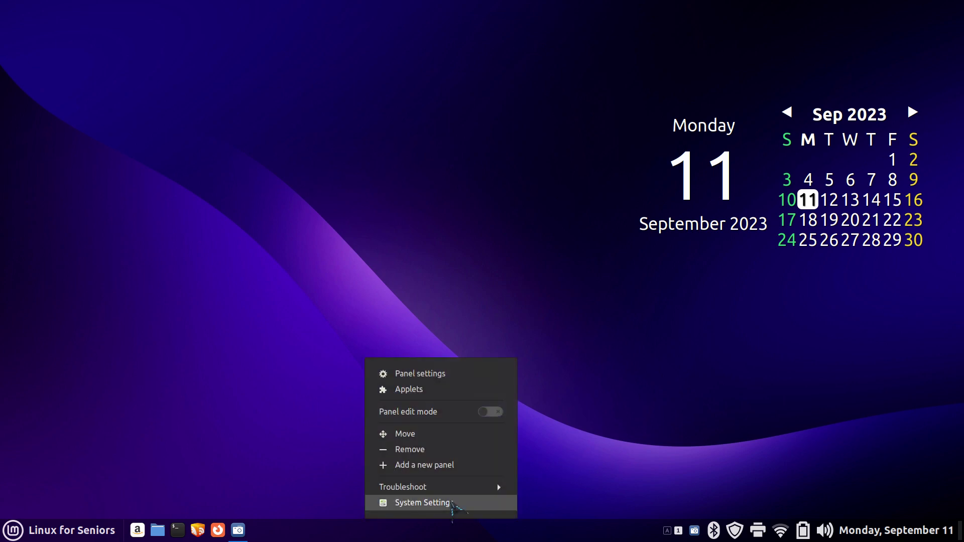
pyautogui.press('Escape')
pyautogui.scroll(-8, 479, 321)
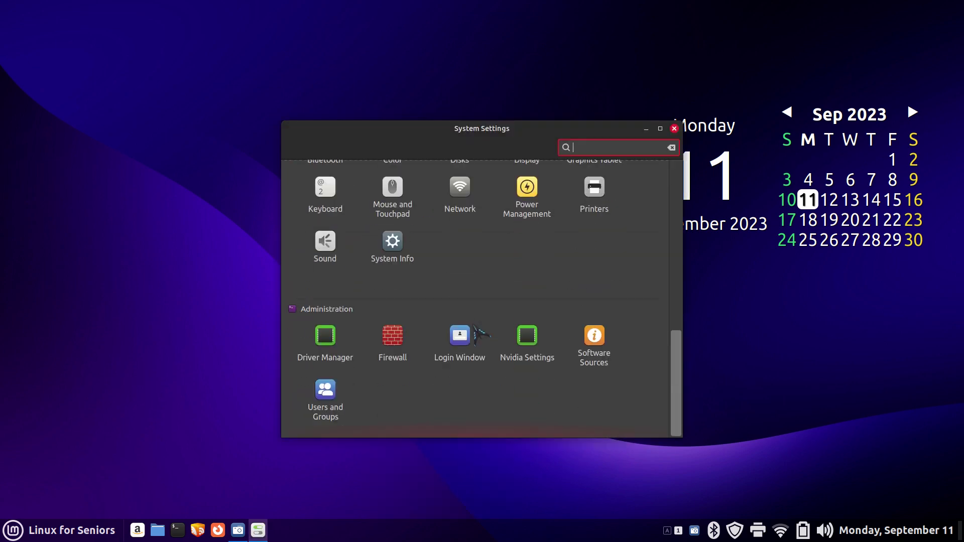
pyautogui.click(392, 243)
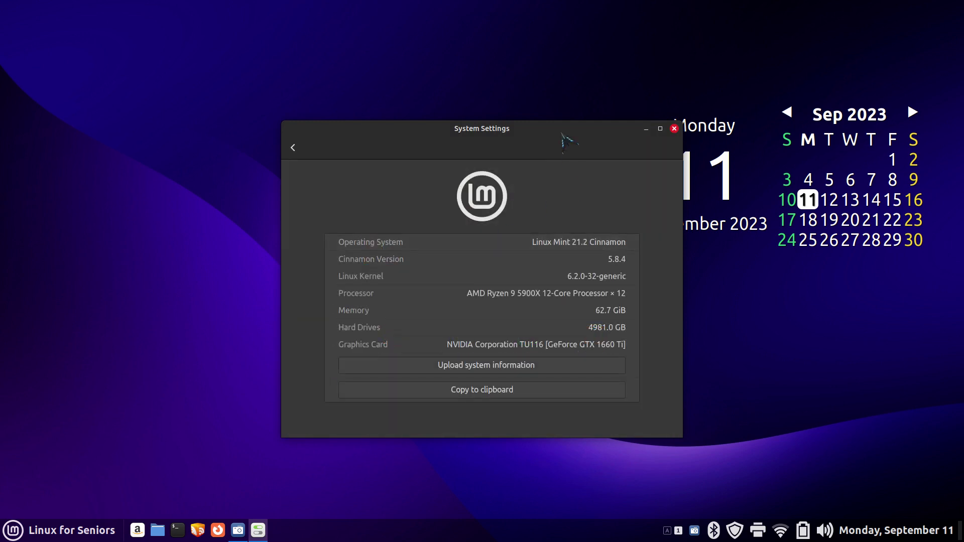
pyautogui.moveTo(533, 137); pyautogui.dragTo(428, 80)
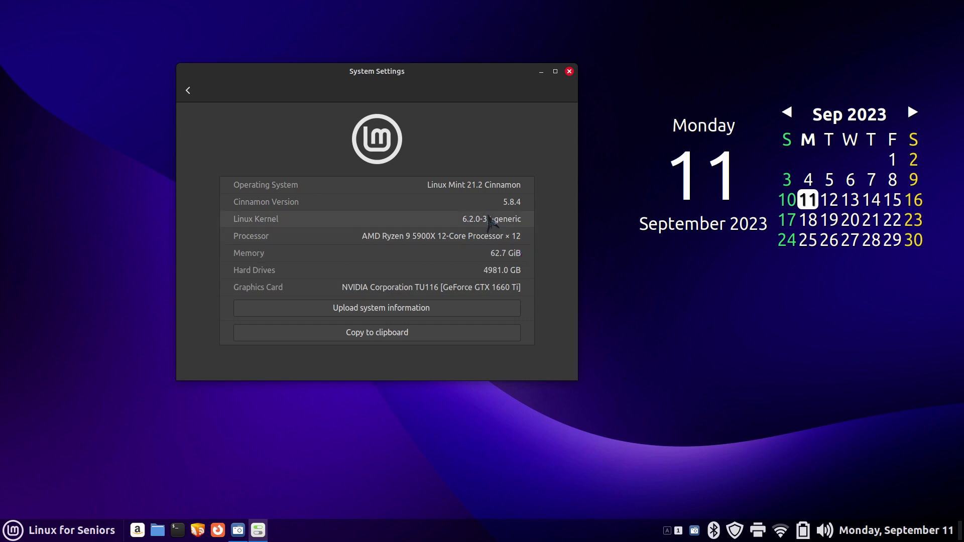
pyautogui.moveTo(463, 219); pyautogui.dragTo(519, 220)
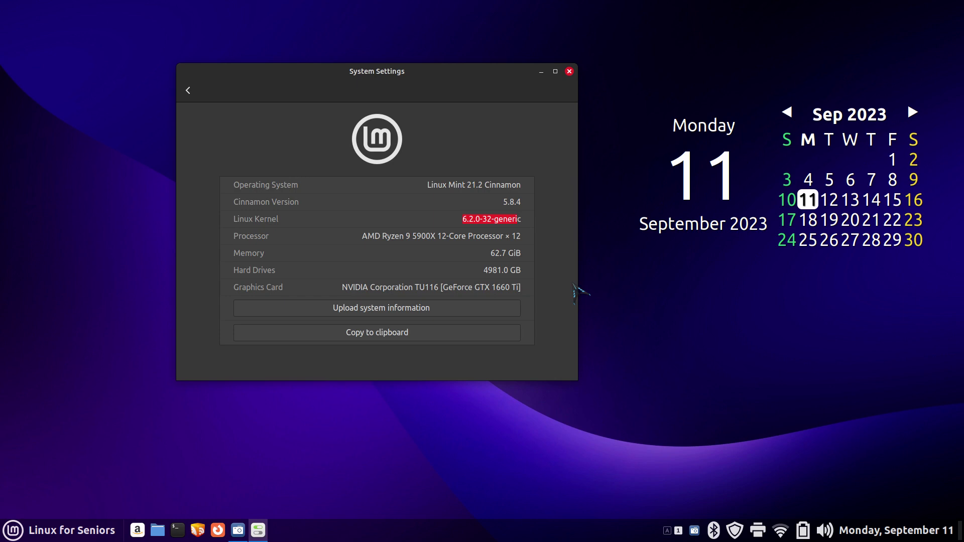
pyautogui.hotkey('alt', 'F4')
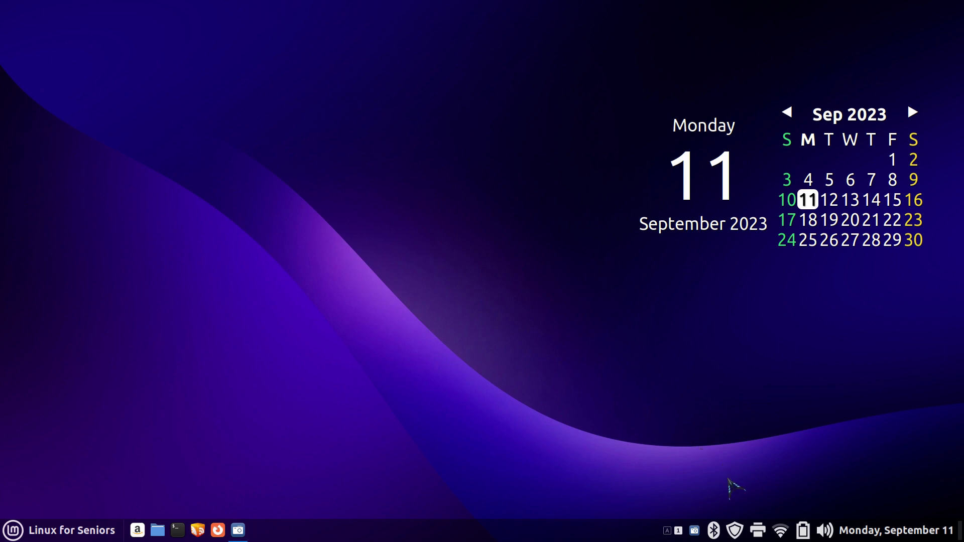
# Open Update Manager from the tray shield and bring up View > Linux Kernels
pyautogui.click(735, 530)
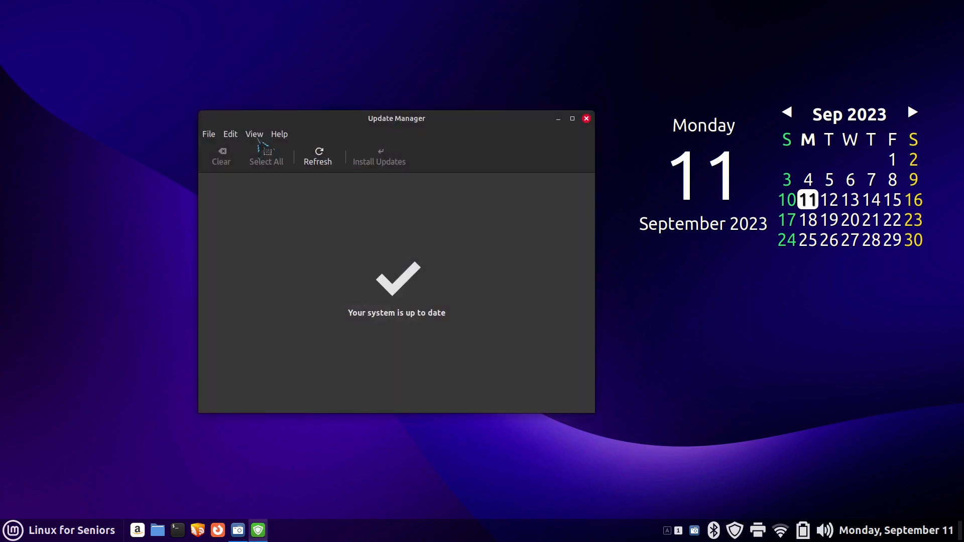
pyautogui.click(255, 134)
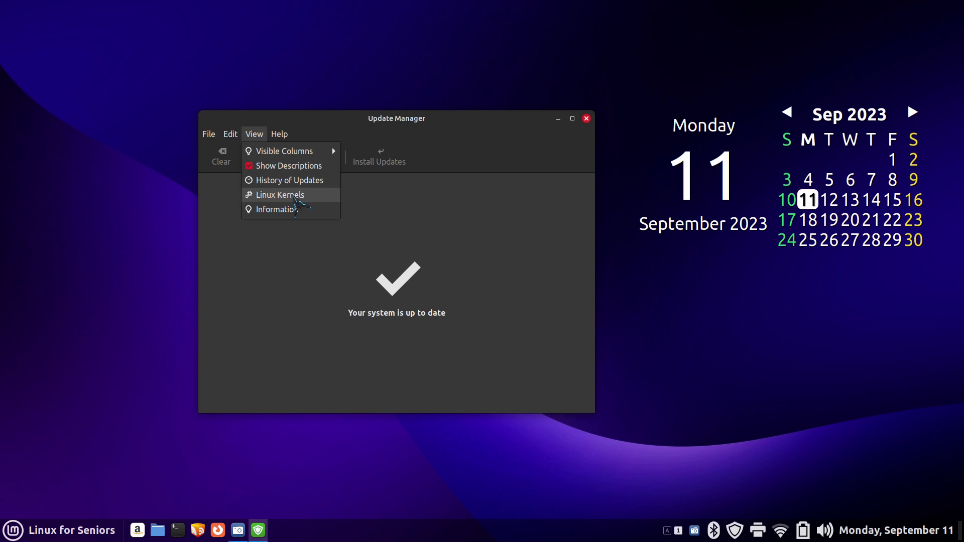
pyautogui.click(295, 197)
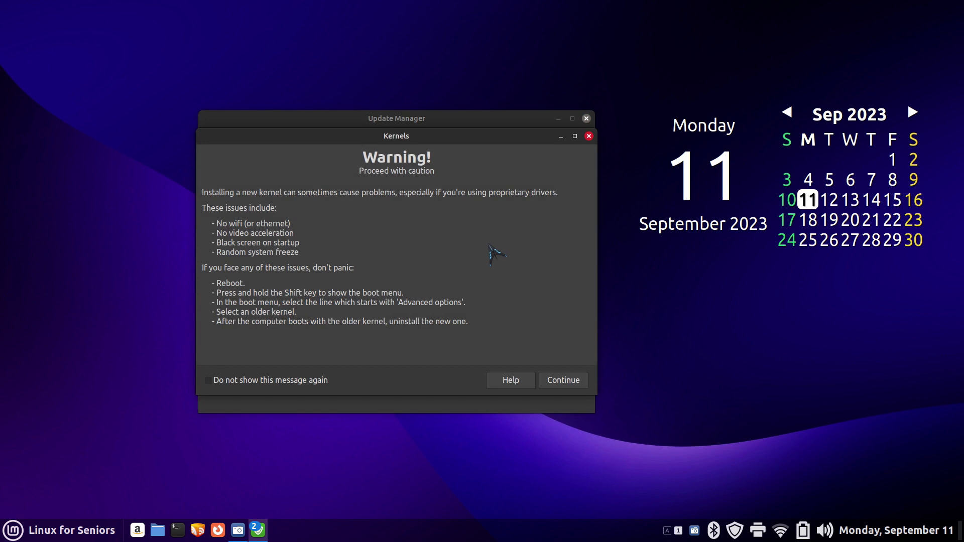
# Capture the Kernels warning window with Screenshot and save it to the Desktop
pyautogui.click(15, 533)
pyautogui.write('screens')
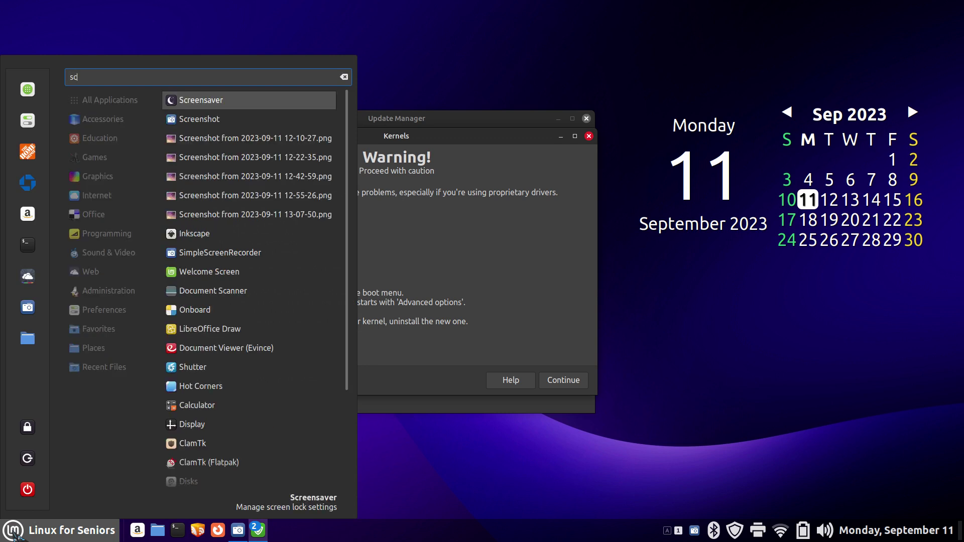
pyautogui.click(219, 120)
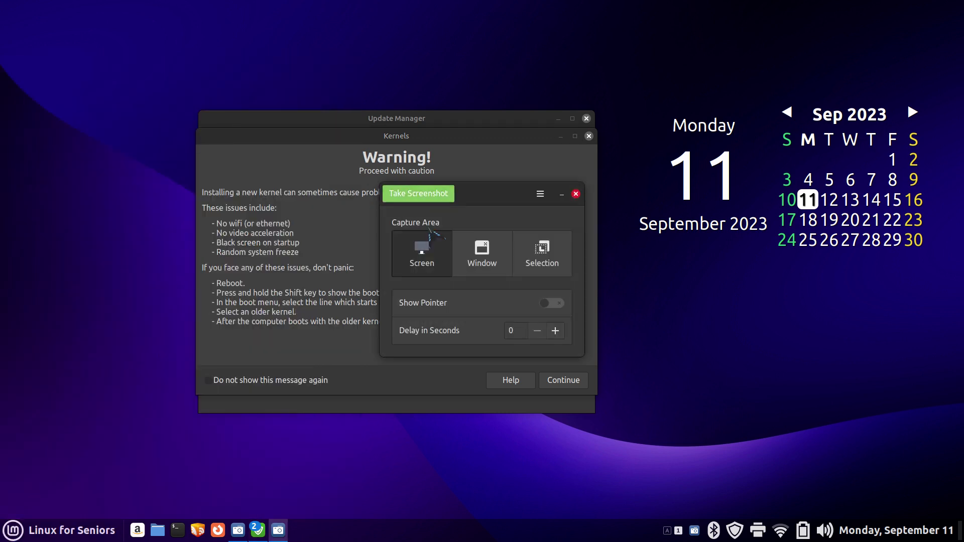
pyautogui.click(497, 261)
pyautogui.moveTo(479, 201); pyautogui.dragTo(408, 185)
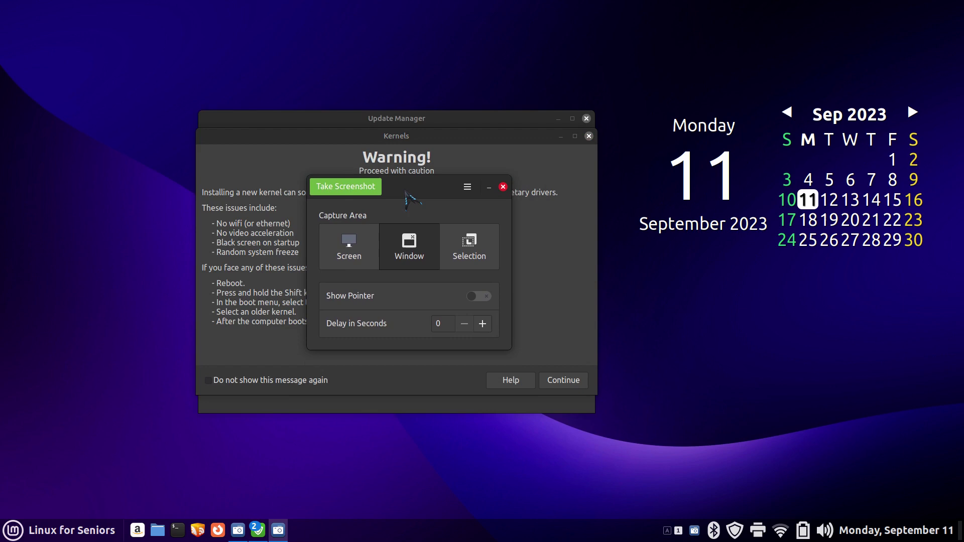
pyautogui.click(335, 188)
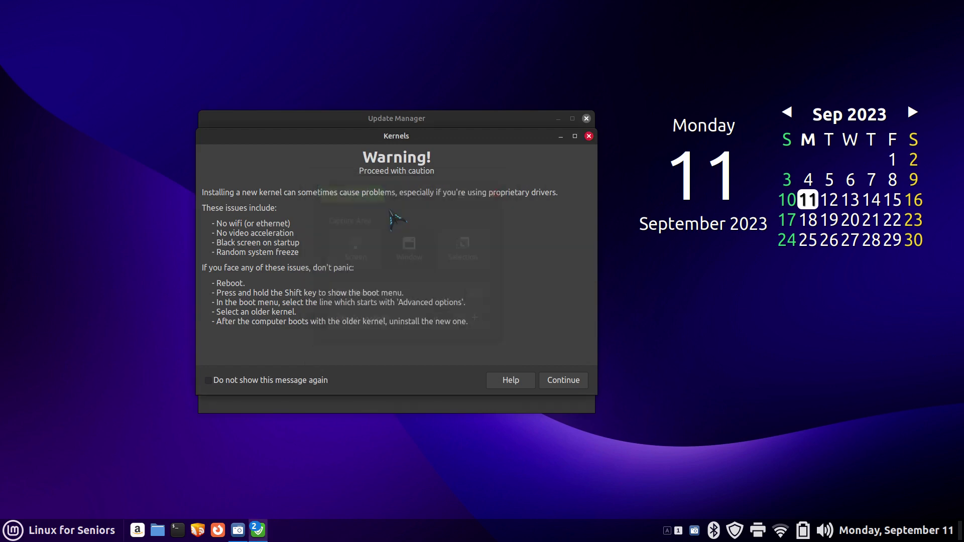
pyautogui.click(575, 170)
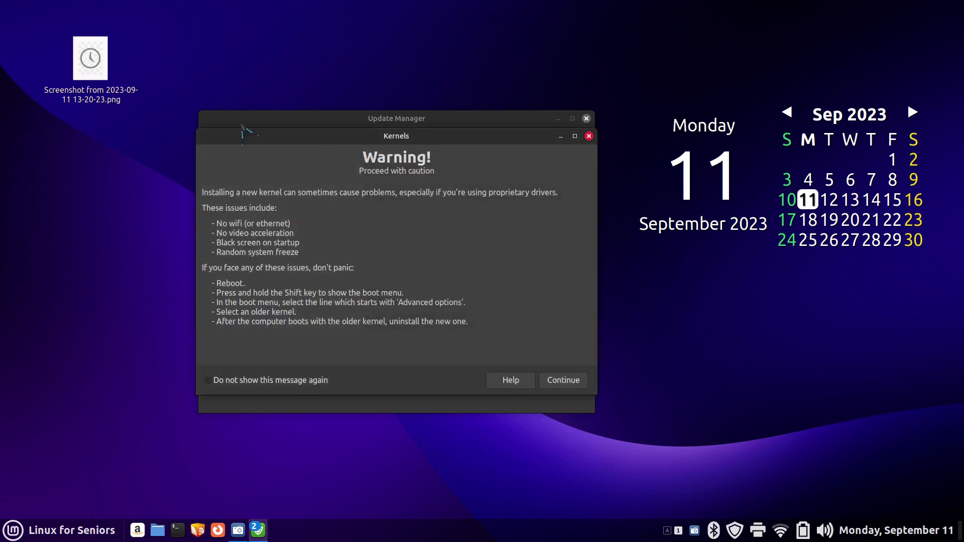
pyautogui.rightClick(89, 45)
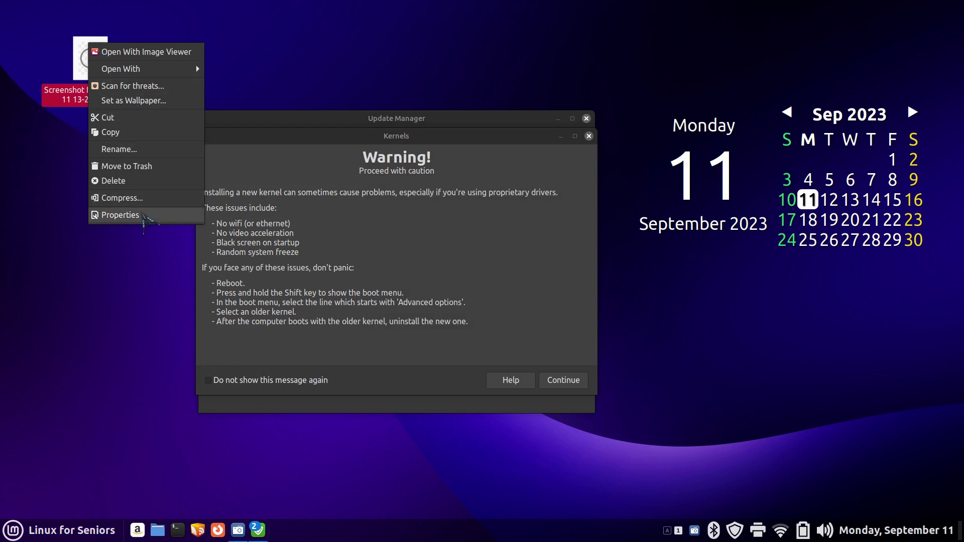
pyautogui.click(115, 215)
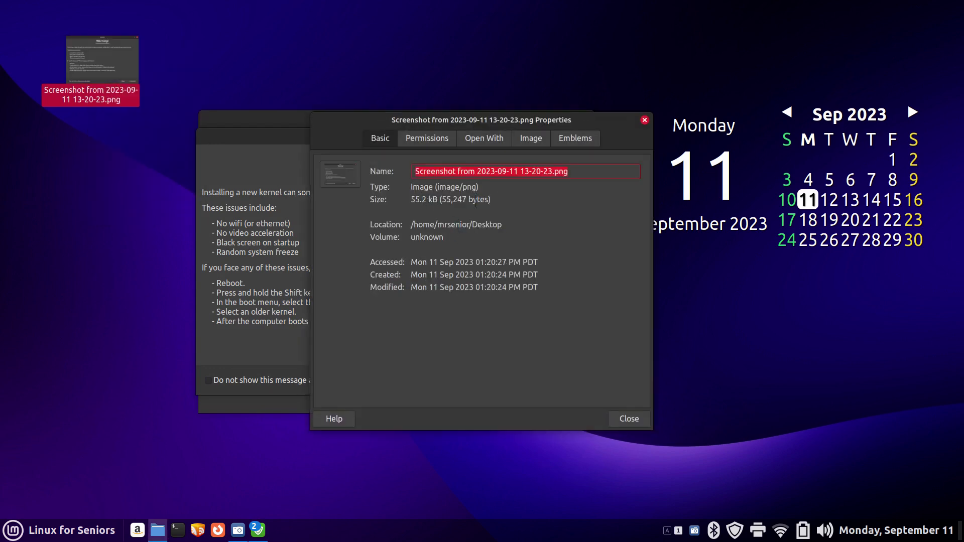
pyautogui.click(645, 120)
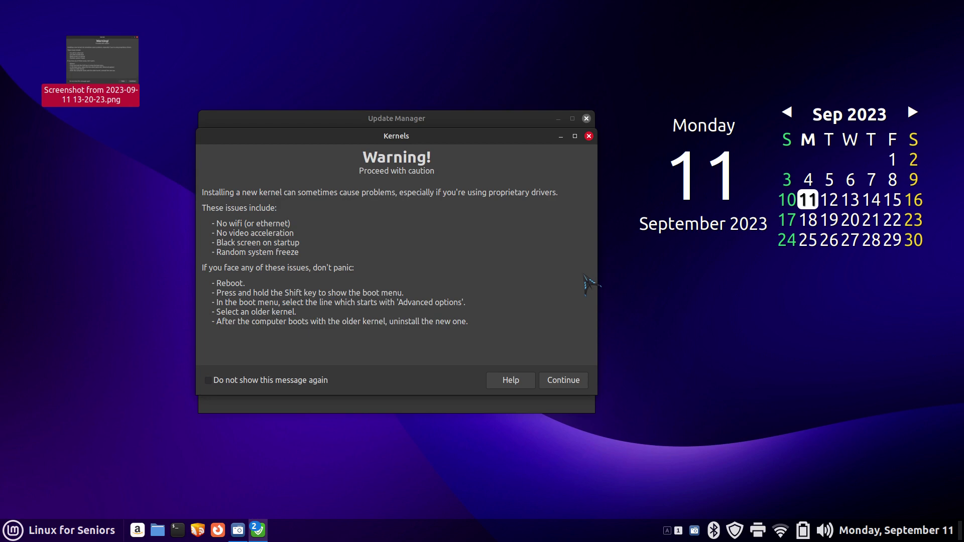
# Continue past the warning and list the 5.15 kernels, showing 5.15.0-83 installed
pyautogui.click(563, 380)
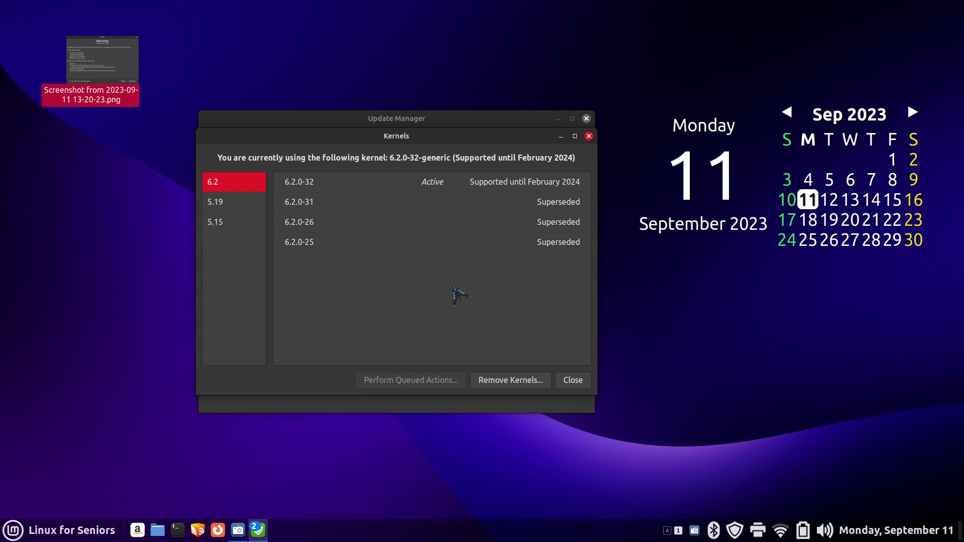
pyautogui.click(220, 224)
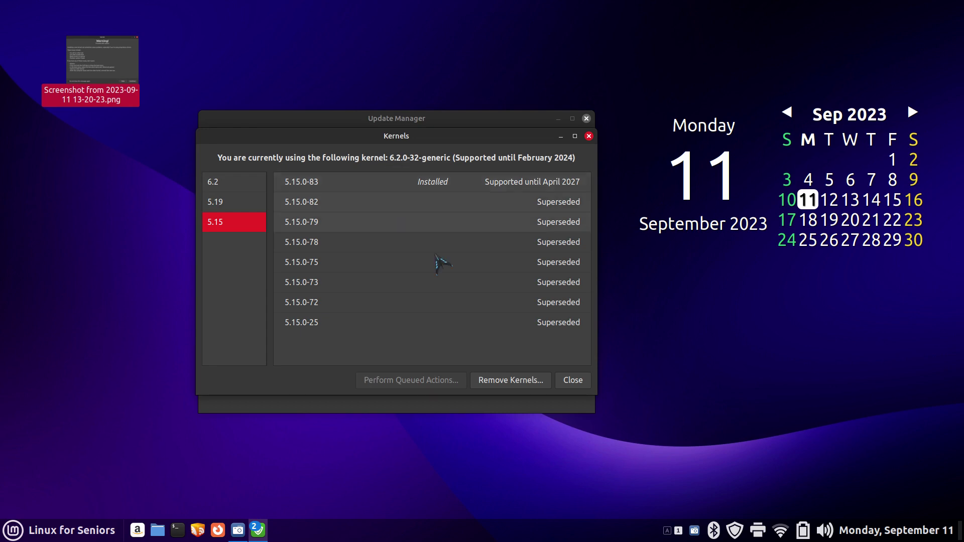
# Reconfirm kernel 6.2.0-32-generic in System Settings' System Info, then close the window
pyautogui.rightClick(443, 532)
pyautogui.click(452, 504)
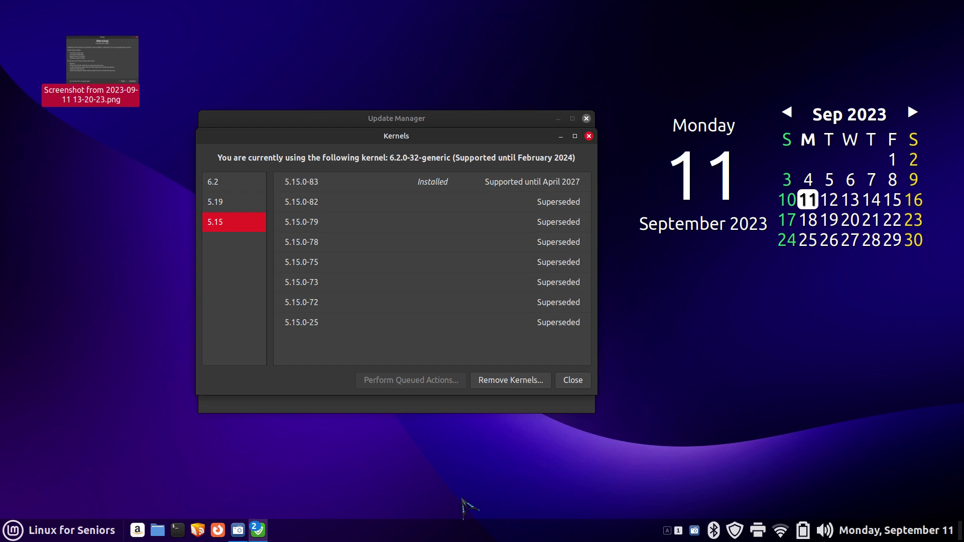
pyautogui.scroll(-5, 502, 261)
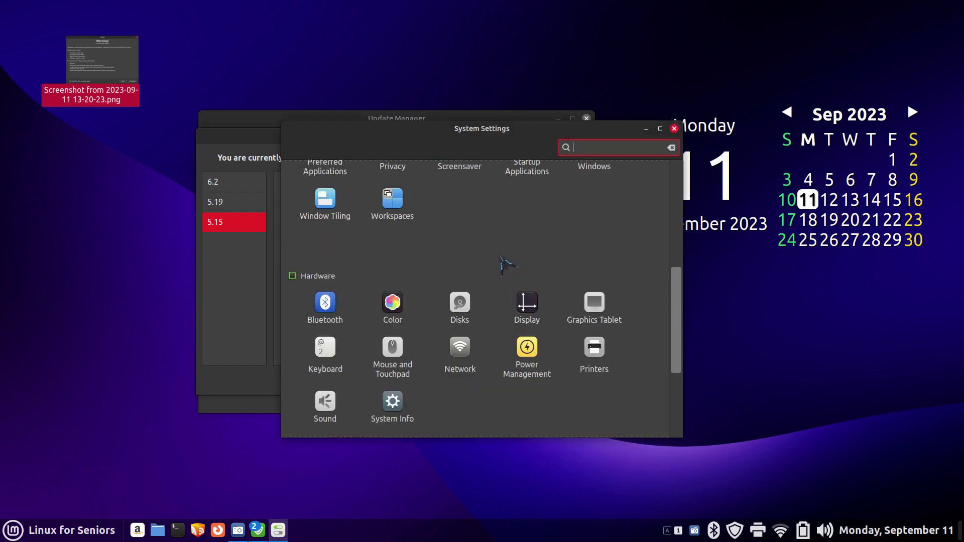
pyautogui.click(393, 402)
pyautogui.moveTo(527, 138); pyautogui.dragTo(461, 229)
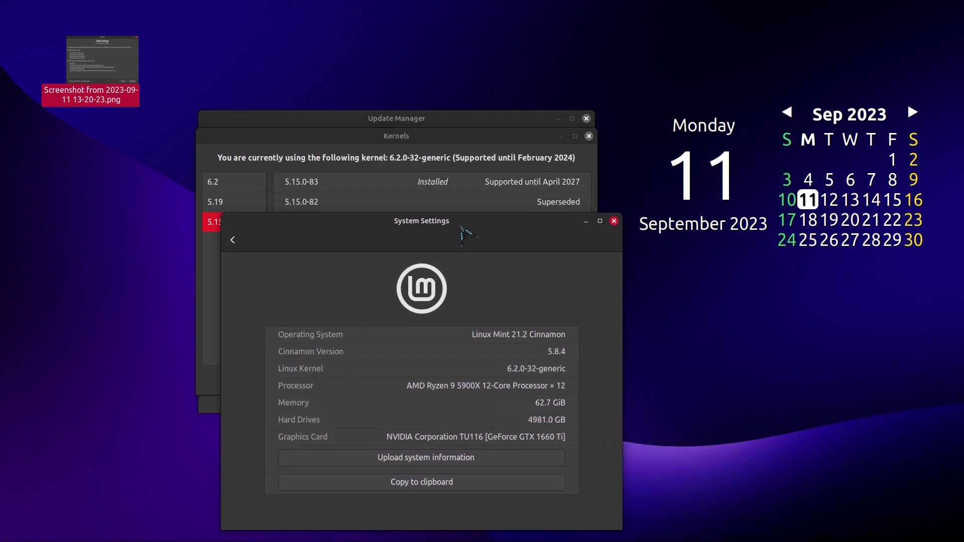
pyautogui.moveTo(508, 369); pyautogui.dragTo(587, 369)
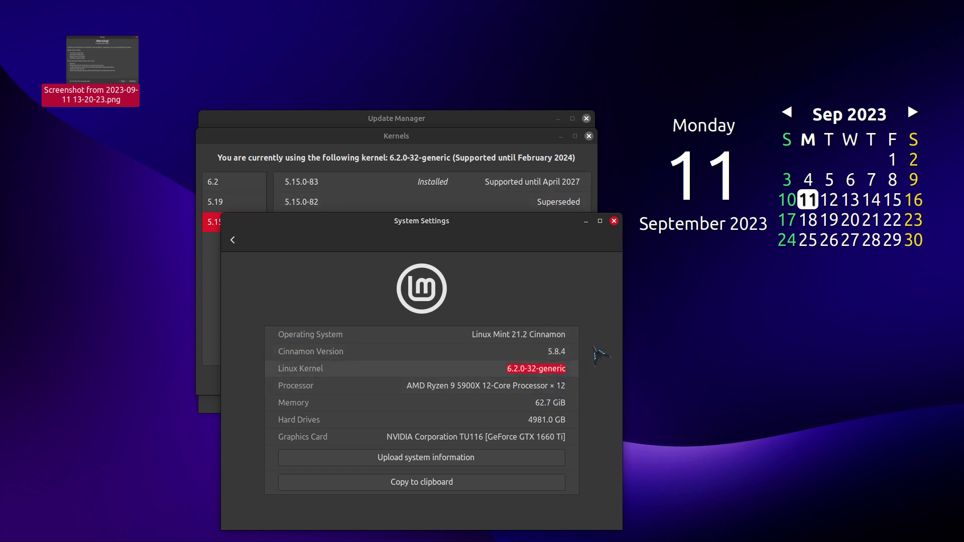
pyautogui.click(614, 221)
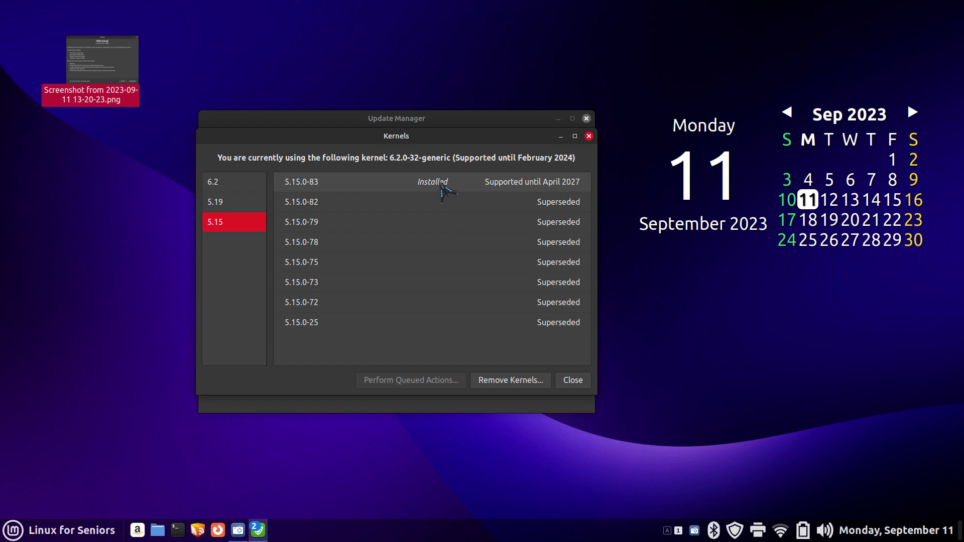
# Expand 5.15.0-83, then switch to the 6.2 series and expand the active 6.2.0-32 kernel
pyautogui.click(435, 187)
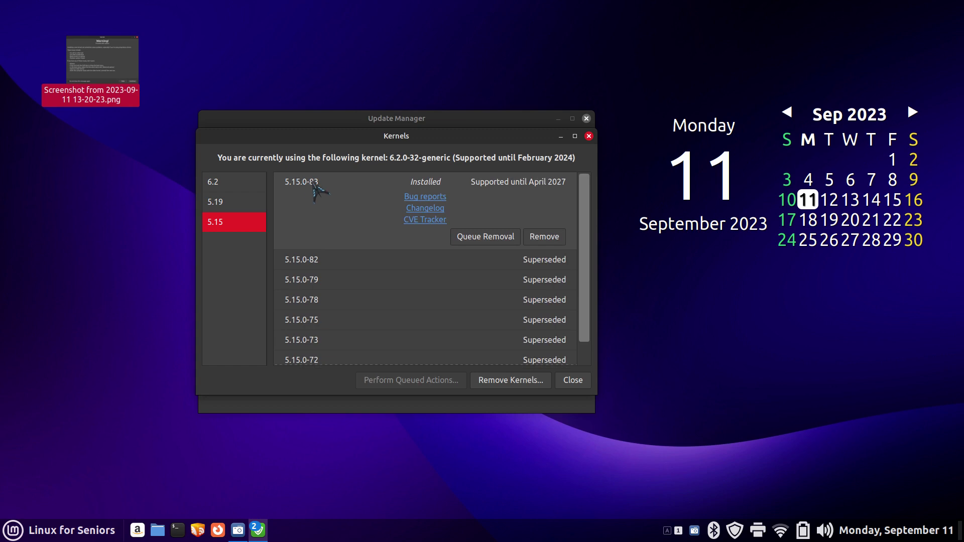
pyautogui.click(219, 185)
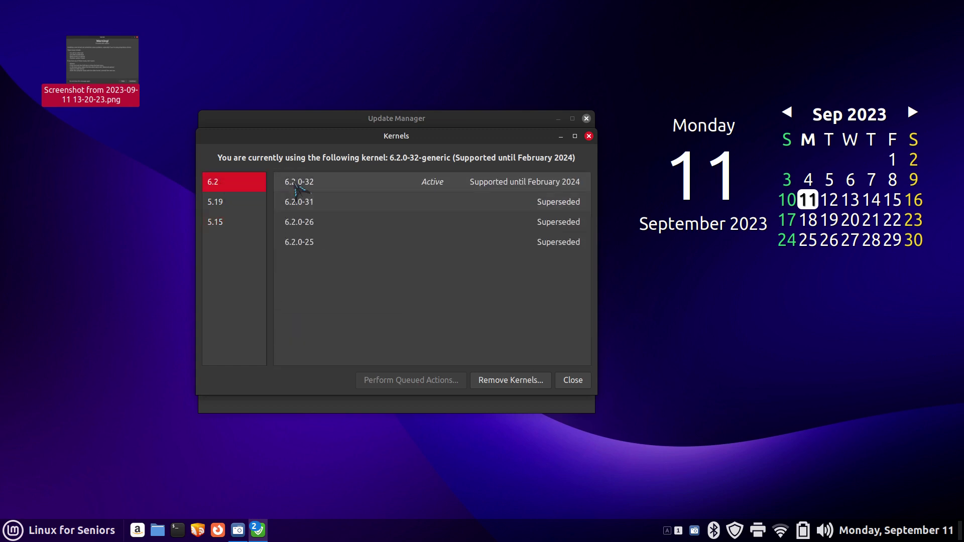
pyautogui.click(453, 182)
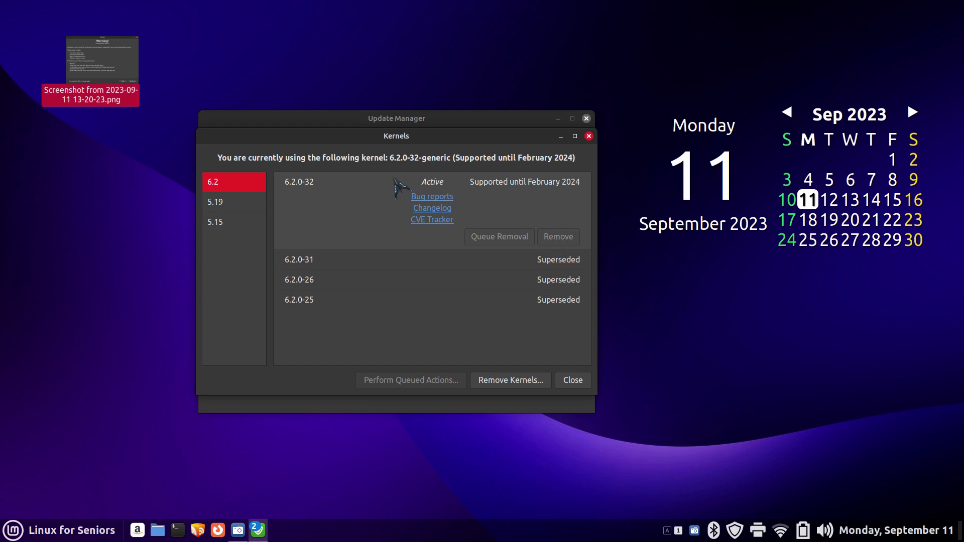
# Close the Kernels window and then Update Manager
pyautogui.click(576, 381)
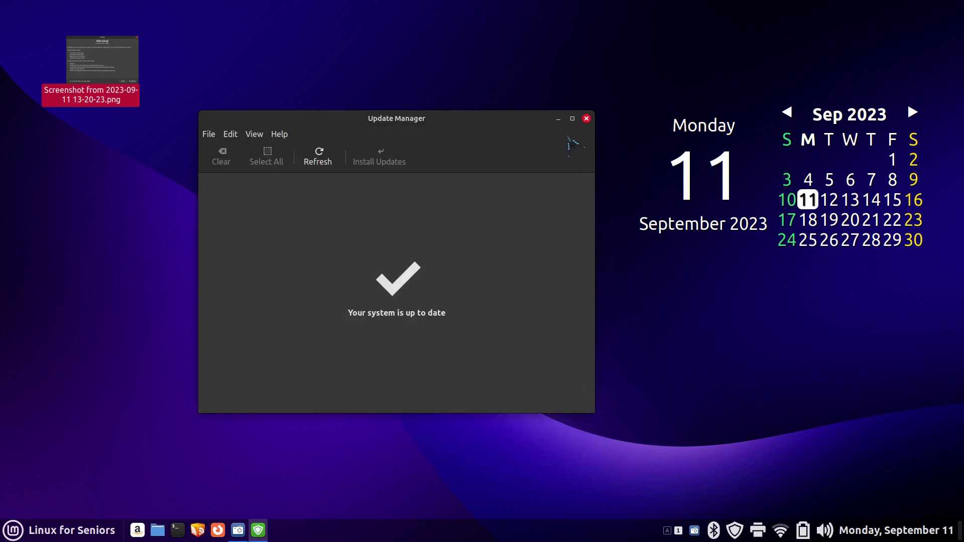
pyautogui.click(586, 119)
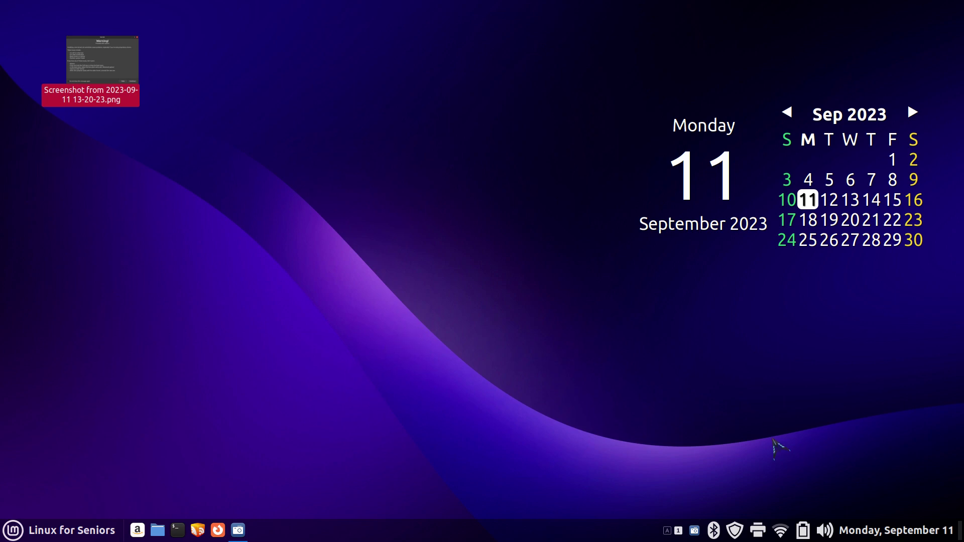
# Reopen the Linux Kernels list, inspect the superseded 6.2.0-31 kernel, then close both windows
pyautogui.click(734, 531)
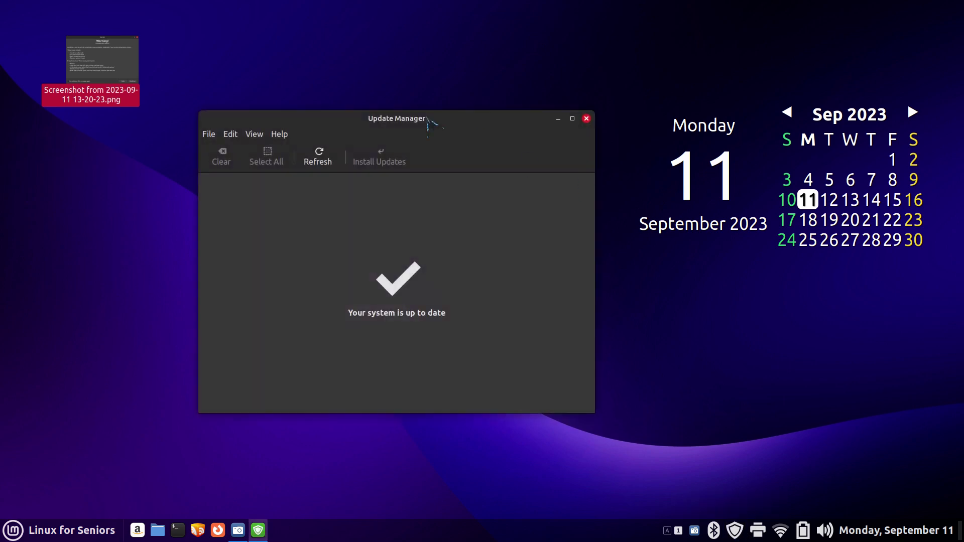
pyautogui.click(254, 134)
pyautogui.click(296, 195)
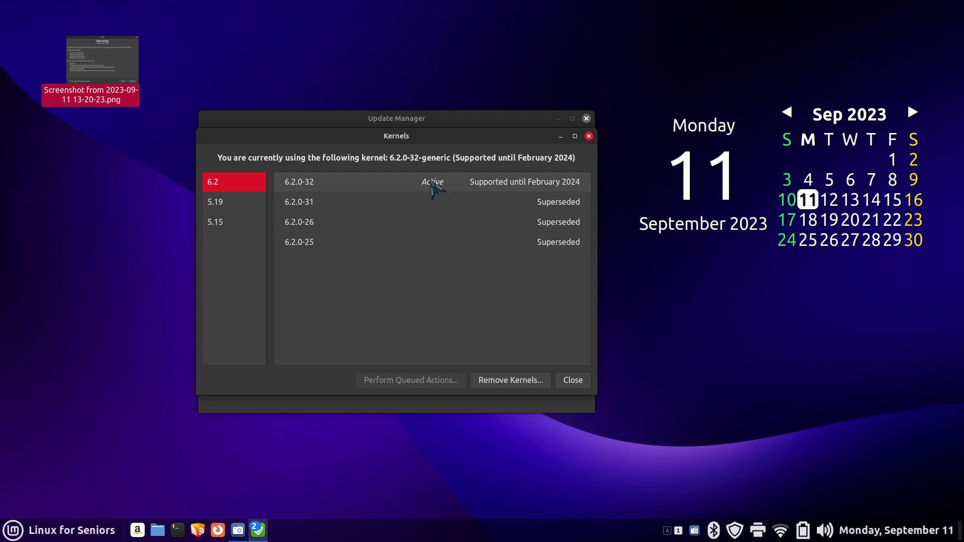
pyautogui.click(526, 204)
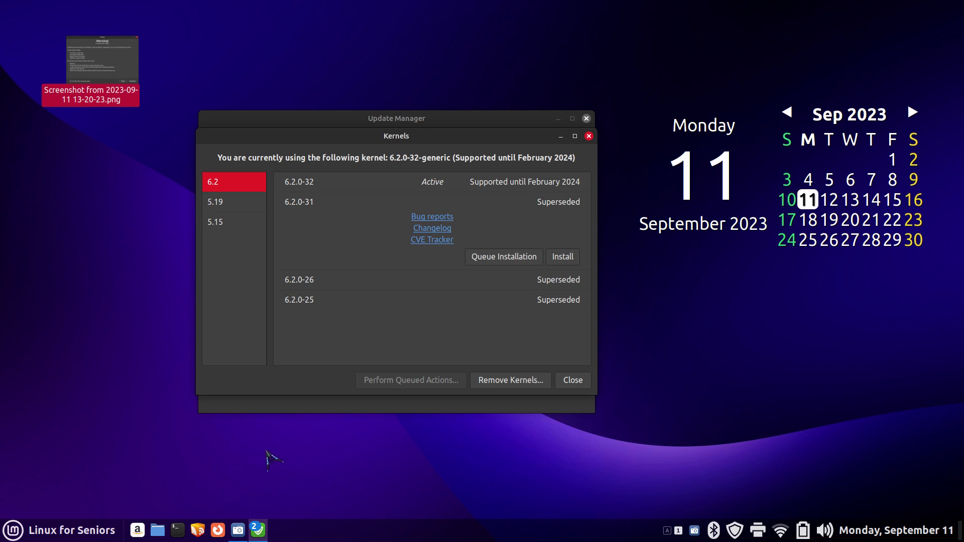
pyautogui.click(588, 137)
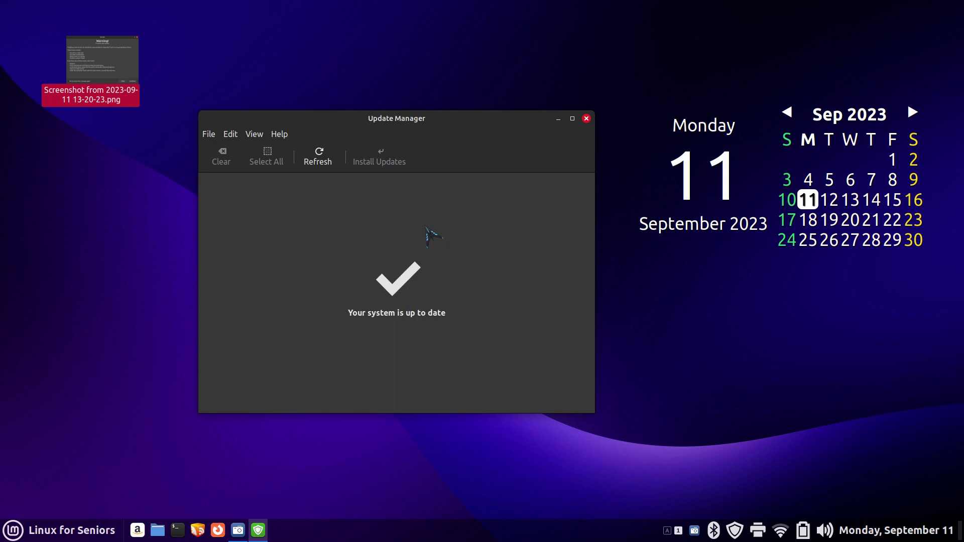
pyautogui.click(586, 118)
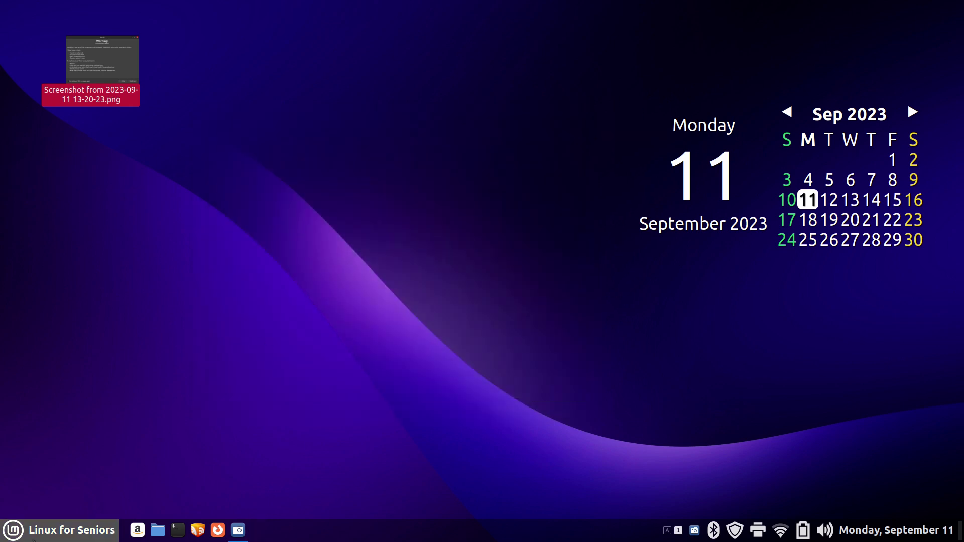
pyautogui.click(47, 528)
pyautogui.press('Escape')
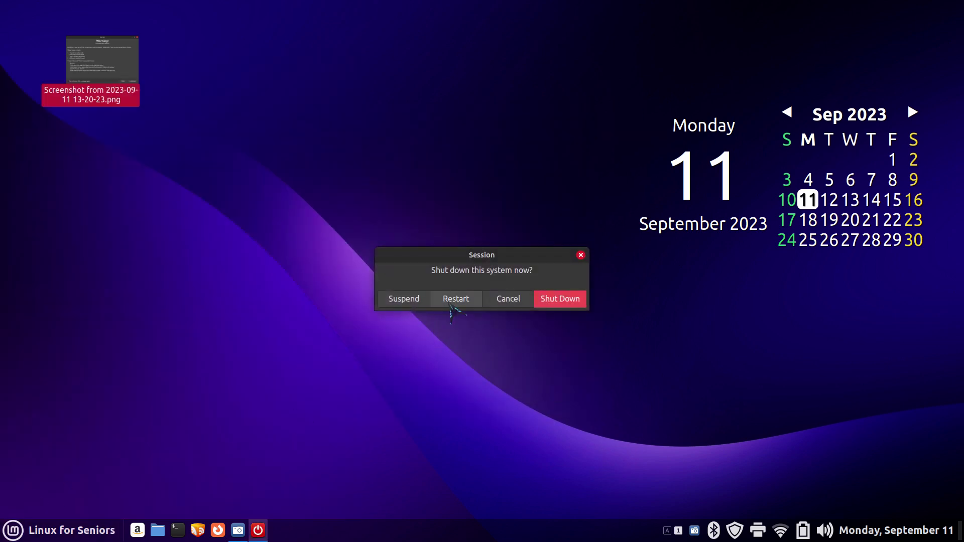
pyautogui.click(580, 256)
pyautogui.rightClick(442, 531)
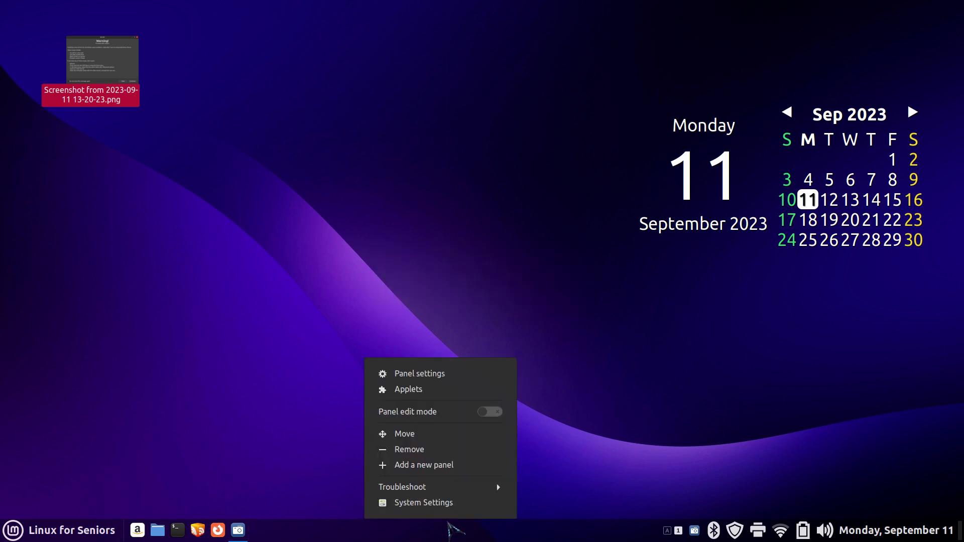
pyautogui.click(461, 503)
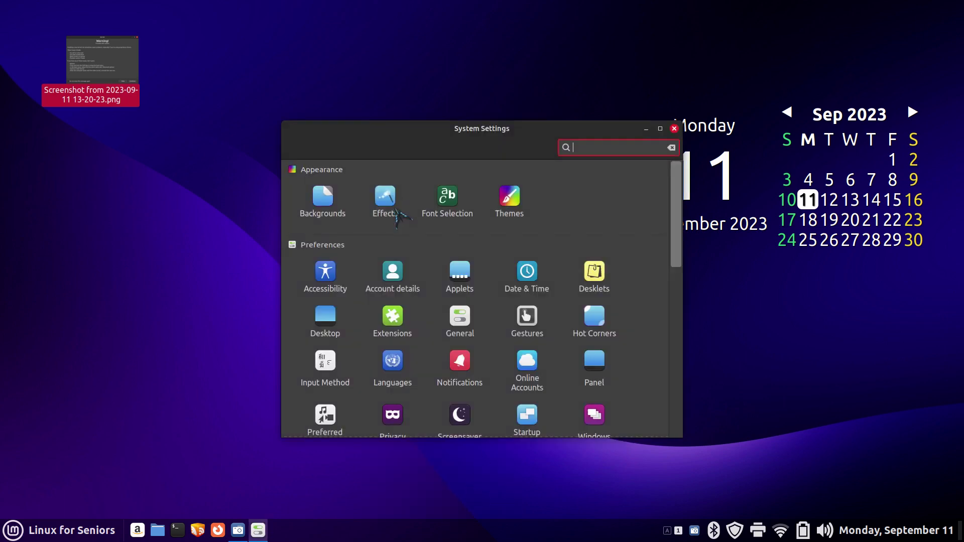
pyautogui.scroll(-5, 471, 372)
pyautogui.click(396, 333)
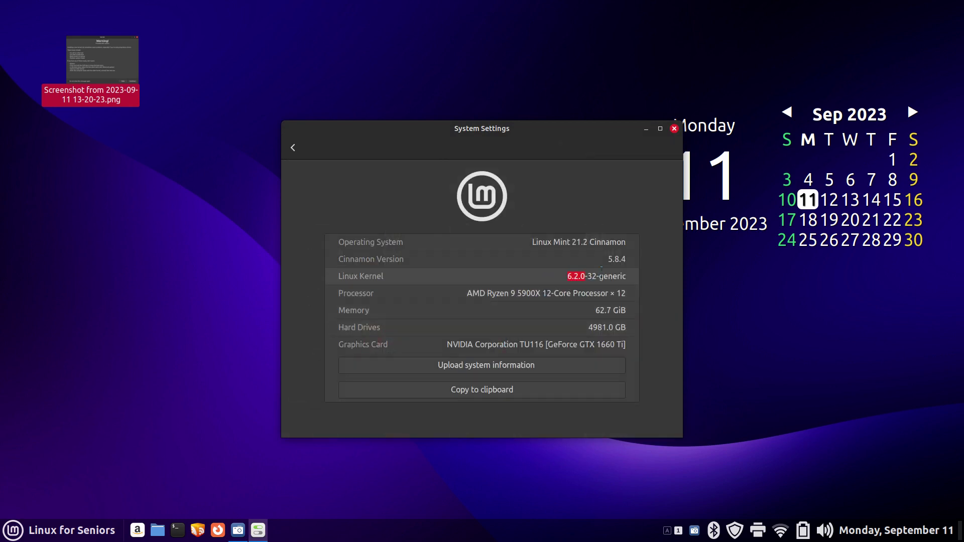
pyautogui.moveTo(601, 275); pyautogui.dragTo(627, 276)
pyautogui.moveTo(598, 132); pyautogui.dragTo(490, 115)
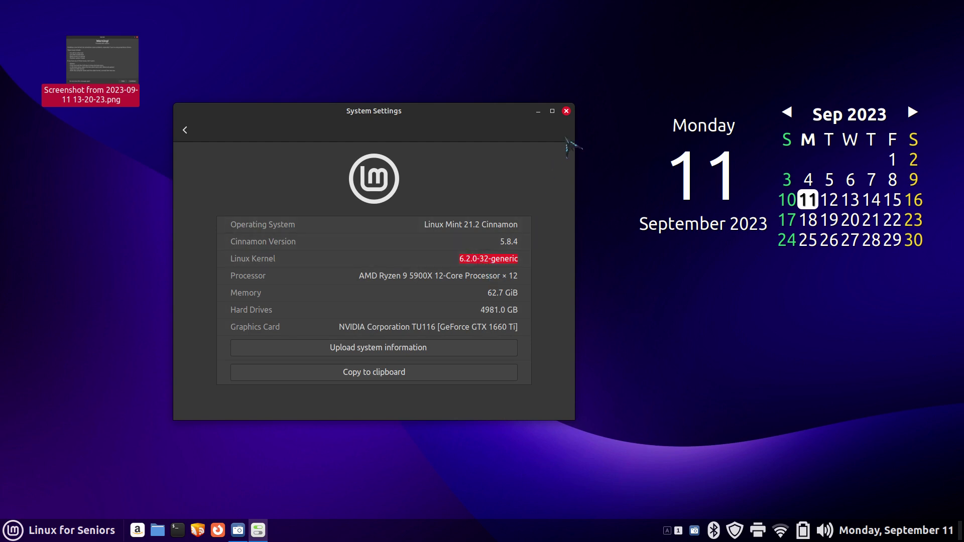
pyautogui.click(565, 111)
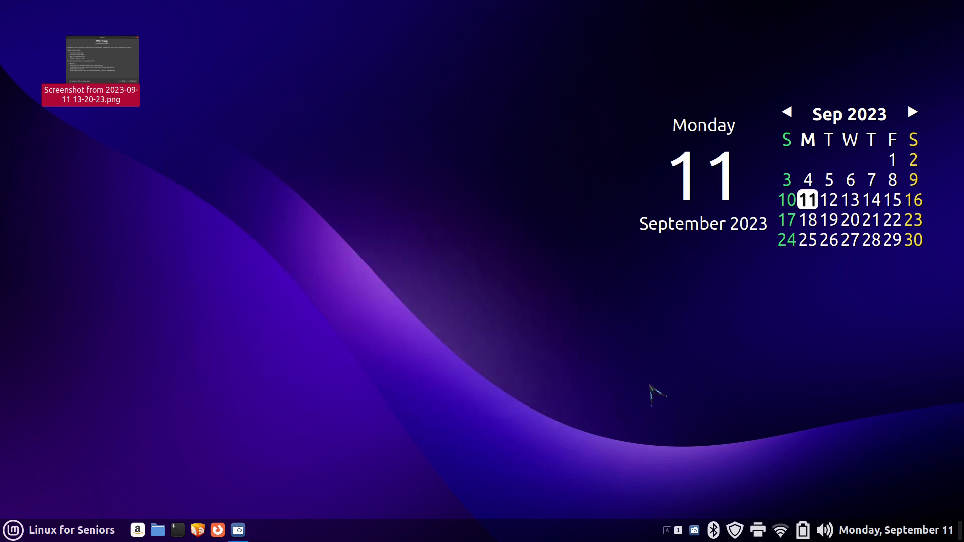
# Check the update tray icon's menu, then open and close Update Manager showing the system up to date
pyautogui.rightClick(734, 533)
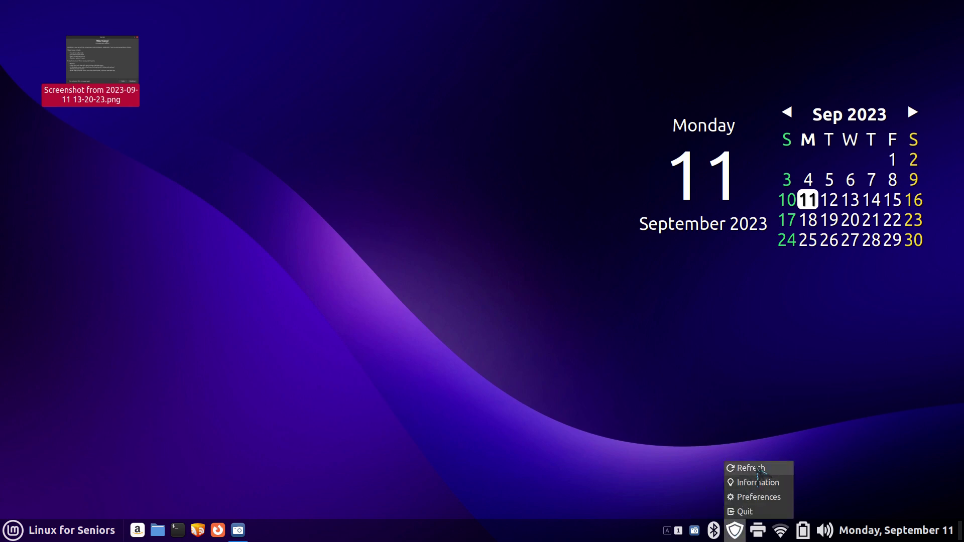
pyautogui.click(686, 448)
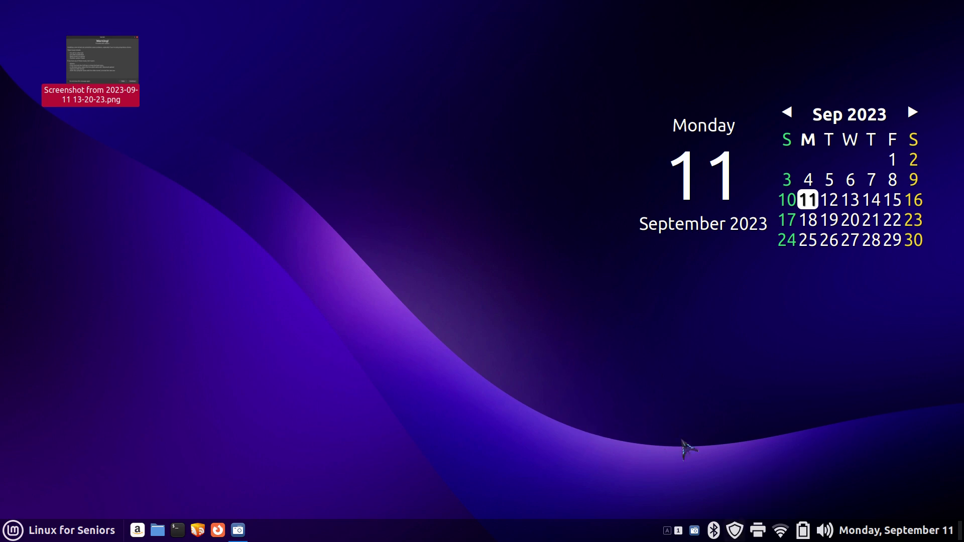
pyautogui.click(736, 528)
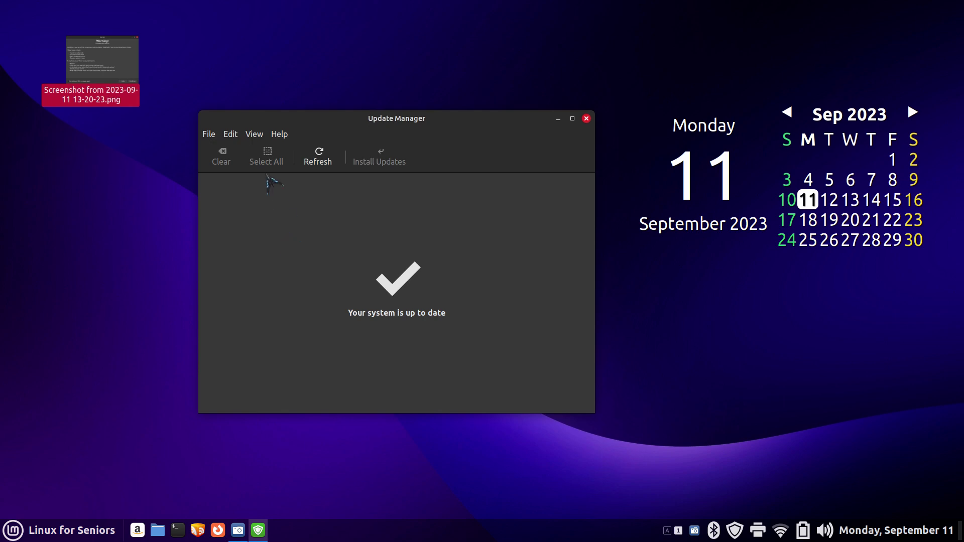
pyautogui.click(585, 119)
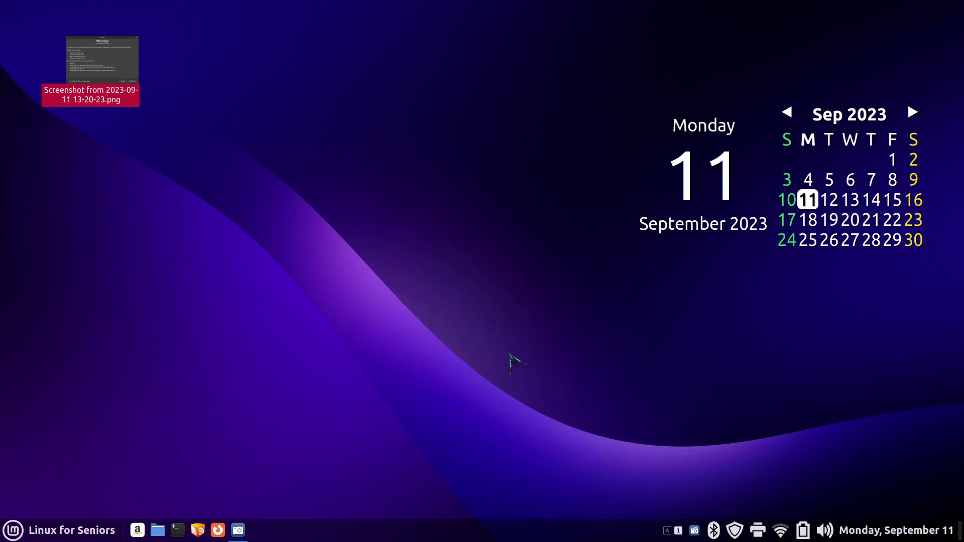
pyautogui.click(735, 530)
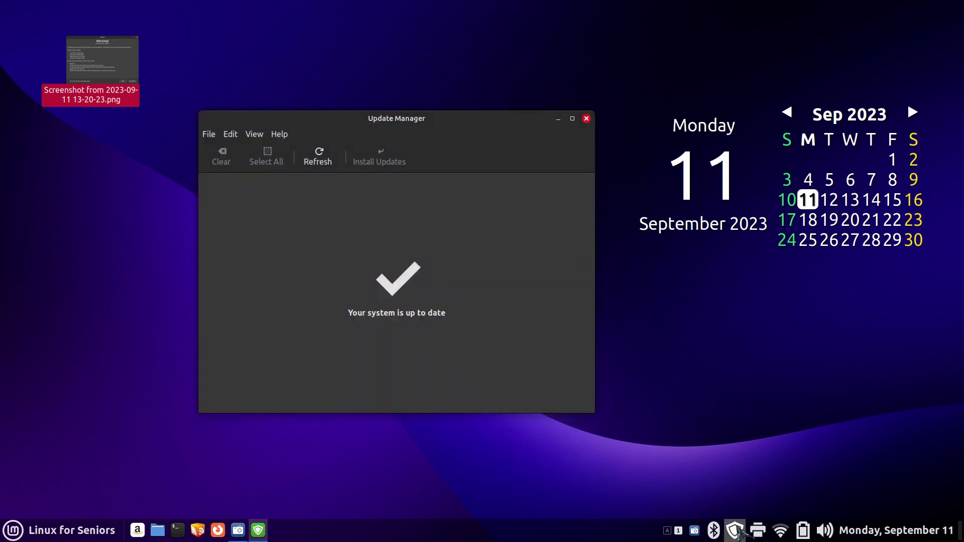
pyautogui.click(254, 134)
pyautogui.click(275, 197)
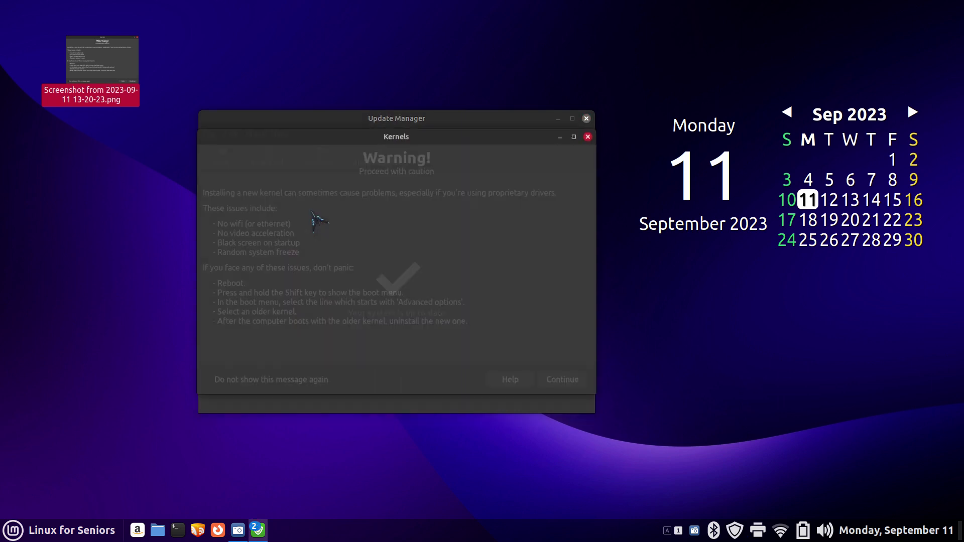
pyautogui.click(563, 380)
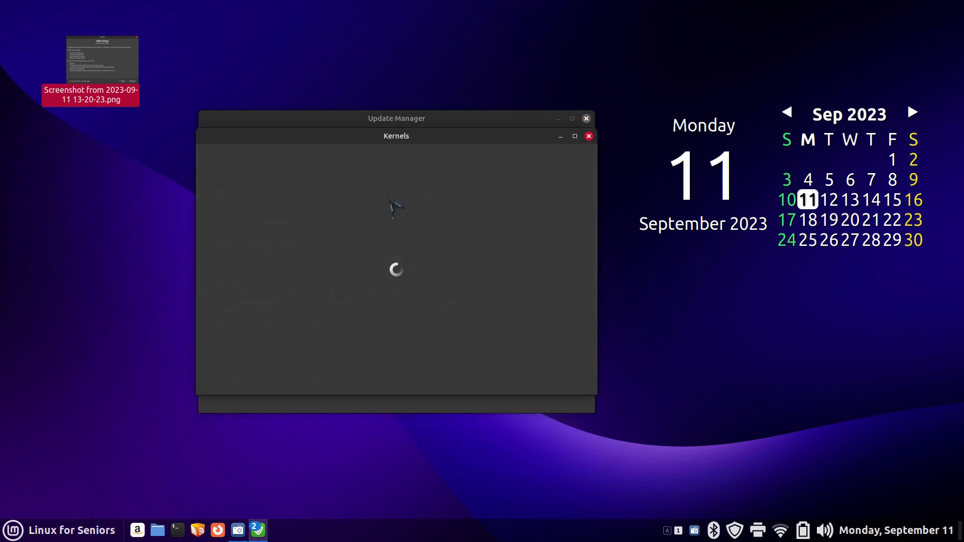
pyautogui.click(431, 187)
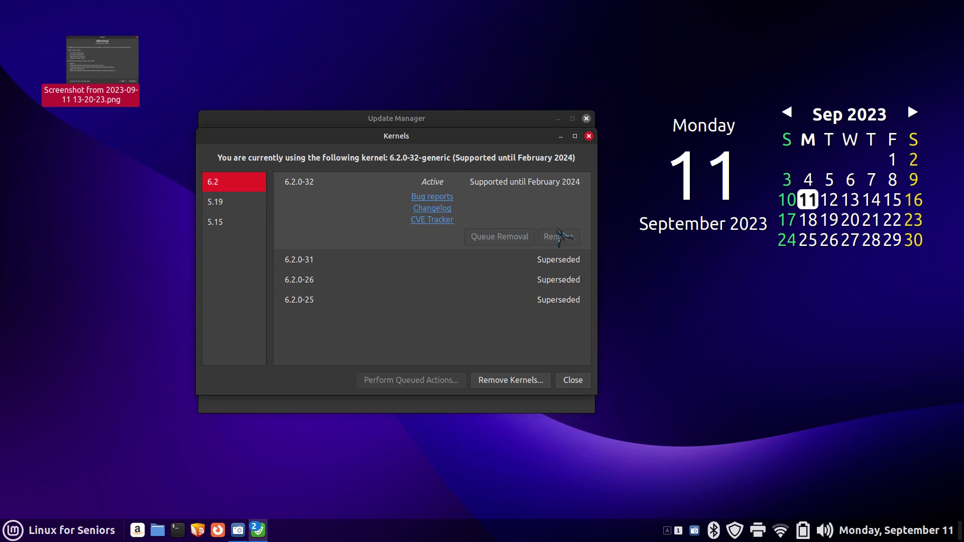
pyautogui.moveTo(561, 237)
pyautogui.click(218, 223)
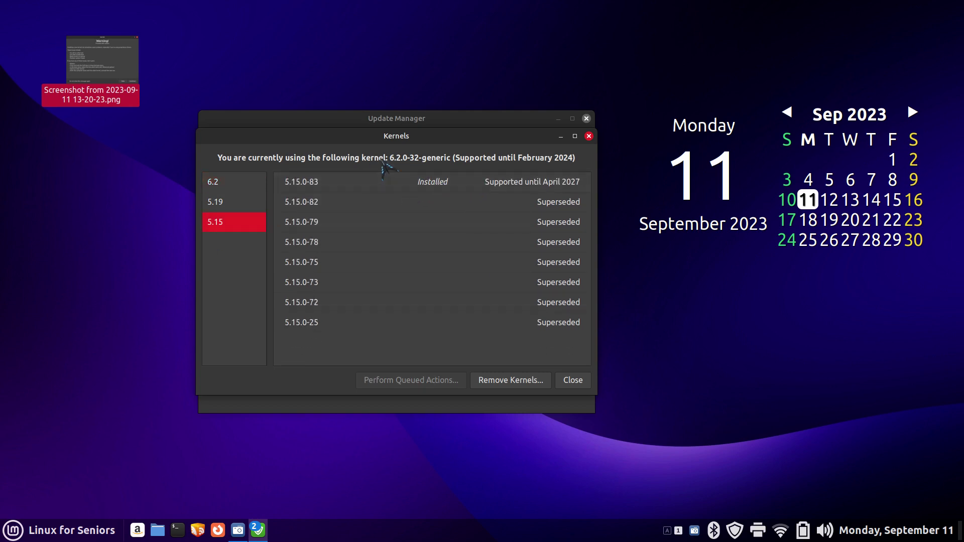
pyautogui.click(236, 183)
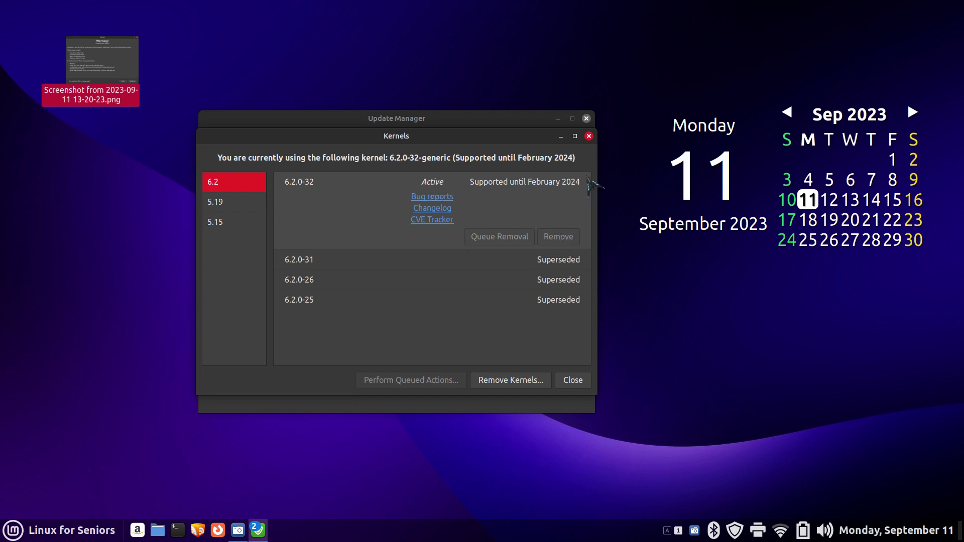
pyautogui.click(589, 136)
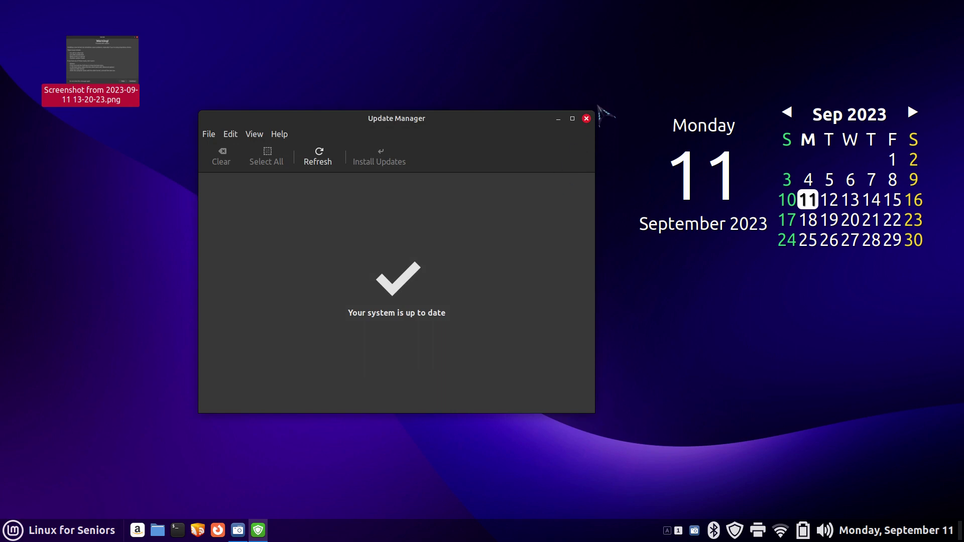
# Close the Update Manager window to return to the bare Cinnamon desktop
pyautogui.click(585, 119)
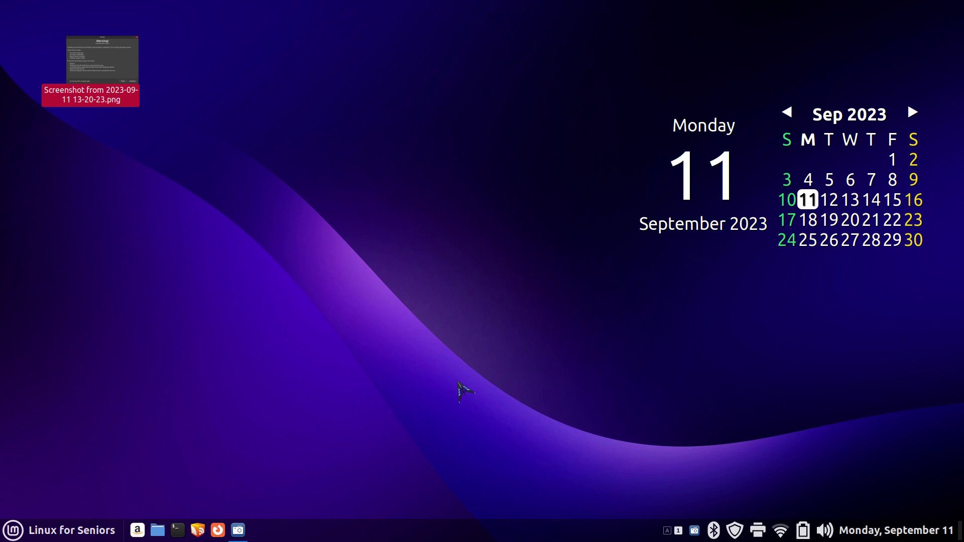
# In Firefox, search Google for 'linux mint' and open the Linux Mint: Home result at linuxmint.com
pyautogui.click(217, 530)
pyautogui.click(355, 229)
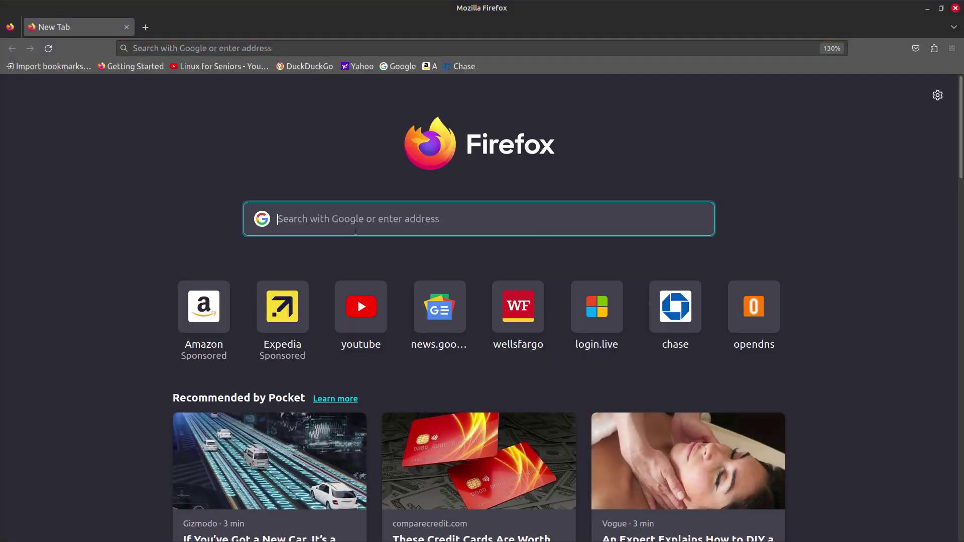
pyautogui.write('linuxmint.com/')
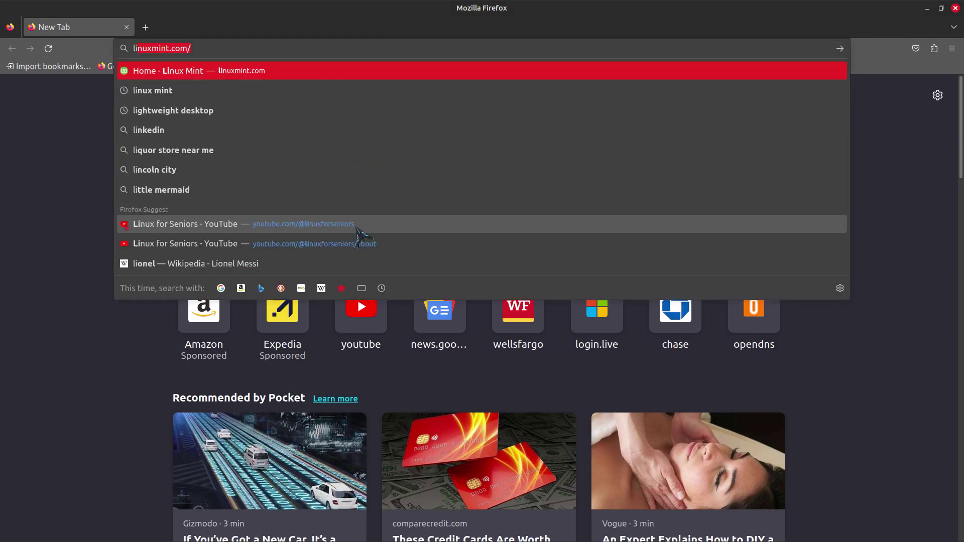
pyautogui.press('Down')
pyautogui.press('Return')
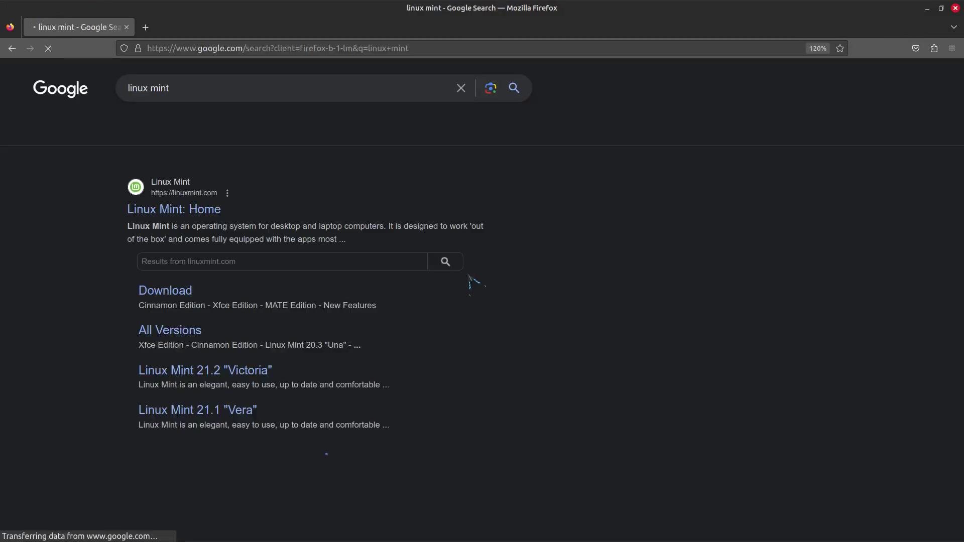
pyautogui.click(181, 211)
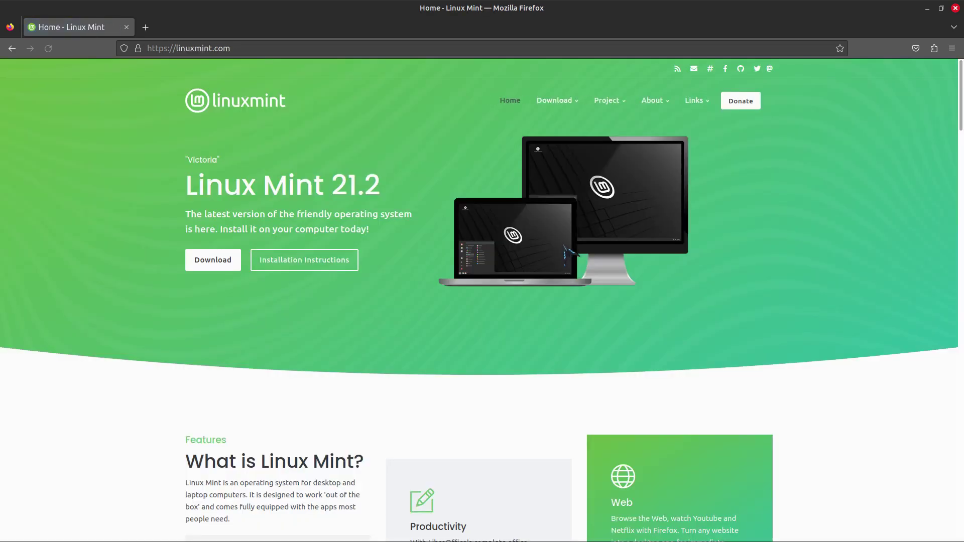
pyautogui.moveTo(696, 102)
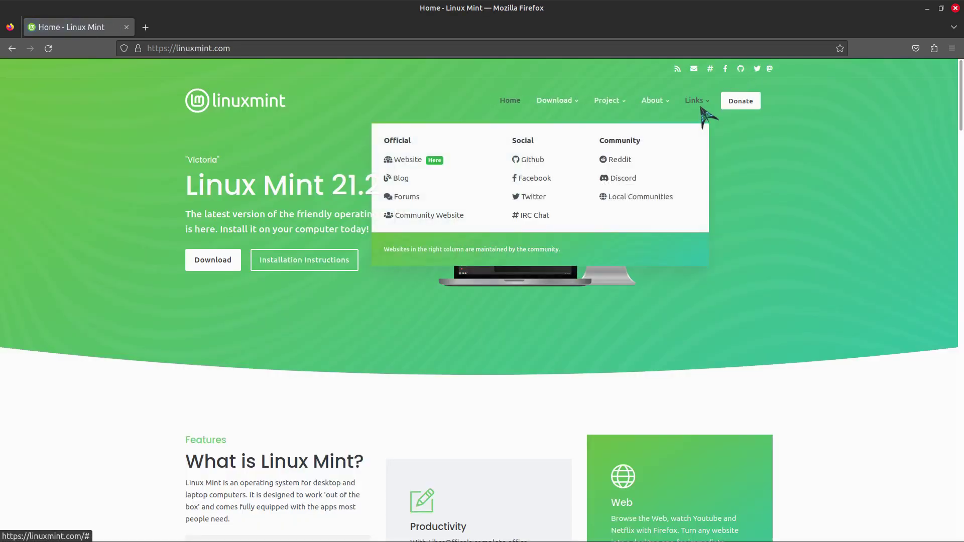
# Open the Linux Mint Blog's August 2023 news post and highlight 'LMDE 6 and Mint 21.2 EDGE'
pyautogui.click(400, 179)
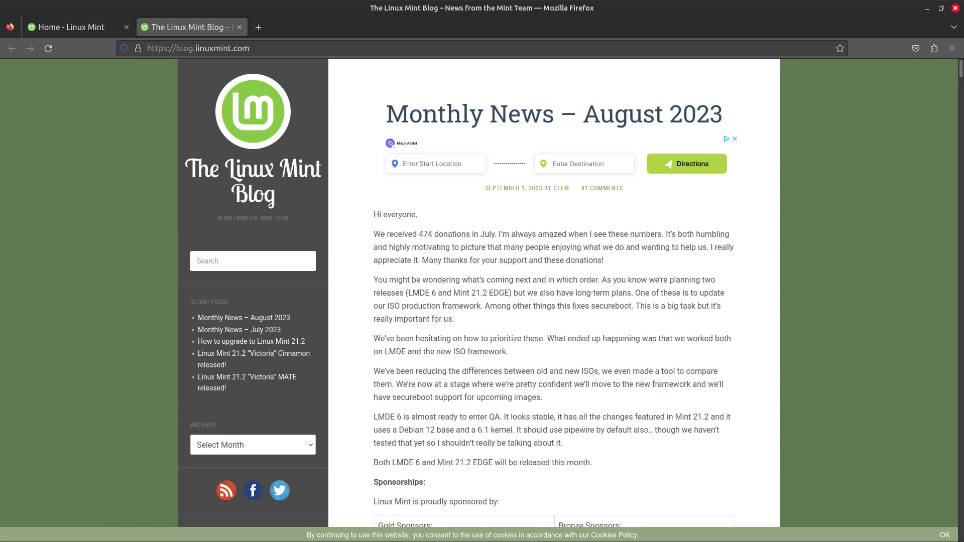
pyautogui.moveTo(407, 293); pyautogui.dragTo(515, 291)
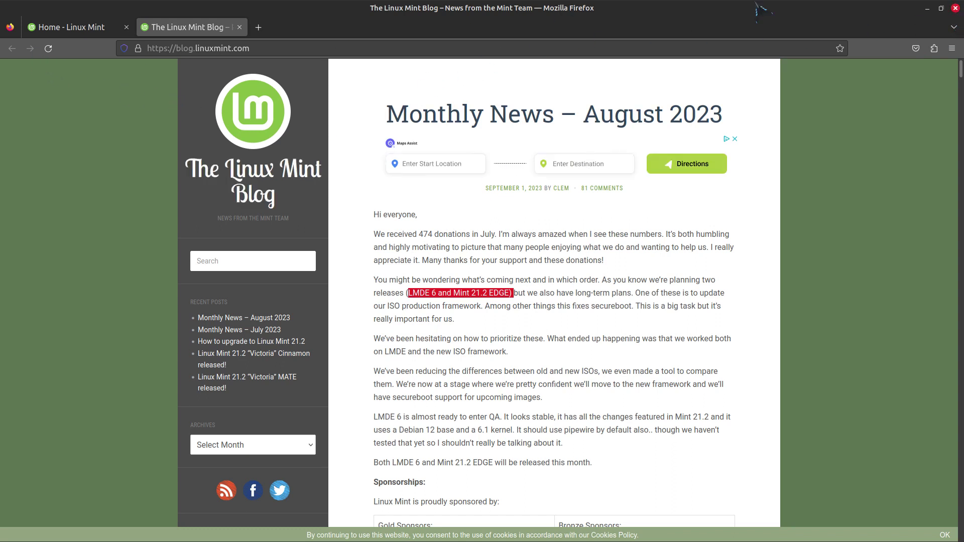
pyautogui.click(955, 9)
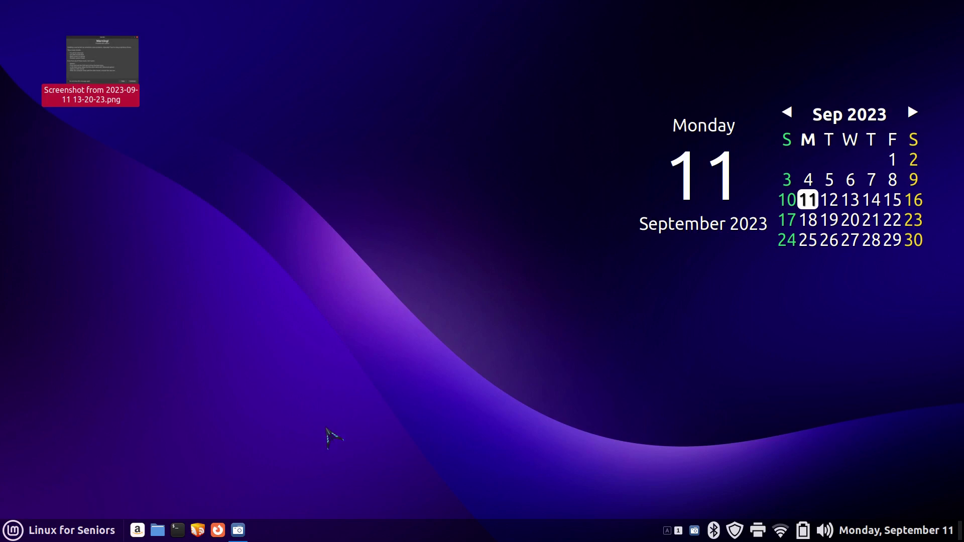